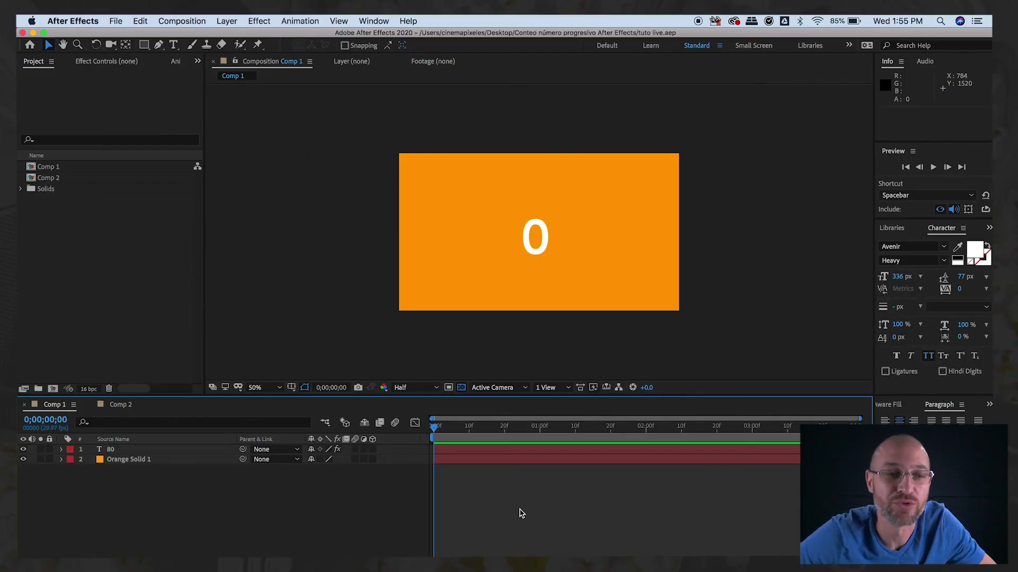
- Preview the finished Comp 1, a white number counting up over an orange background
key(space)
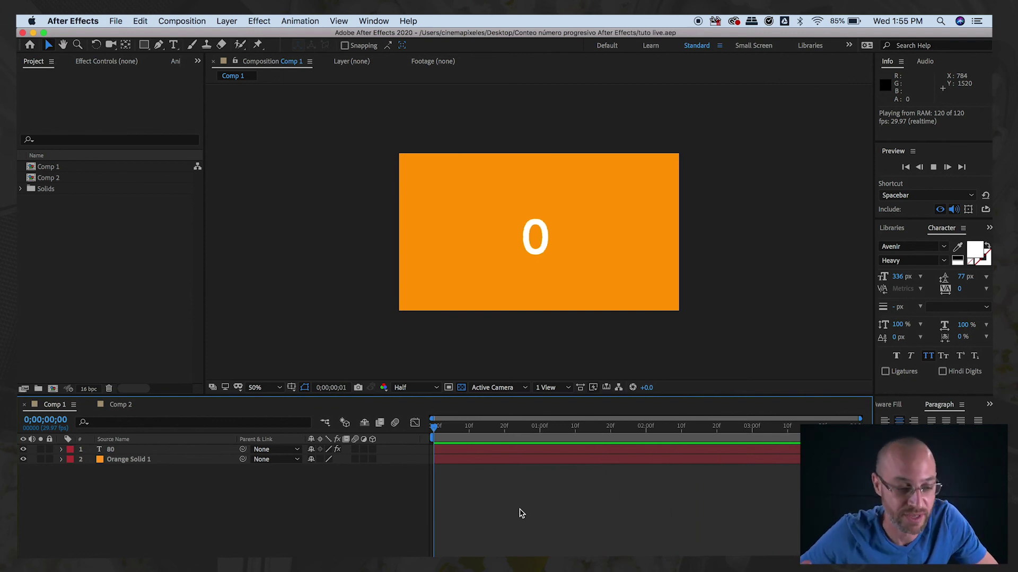
- Stop the preview and switch to the empty Comp 2 composition
key(space)
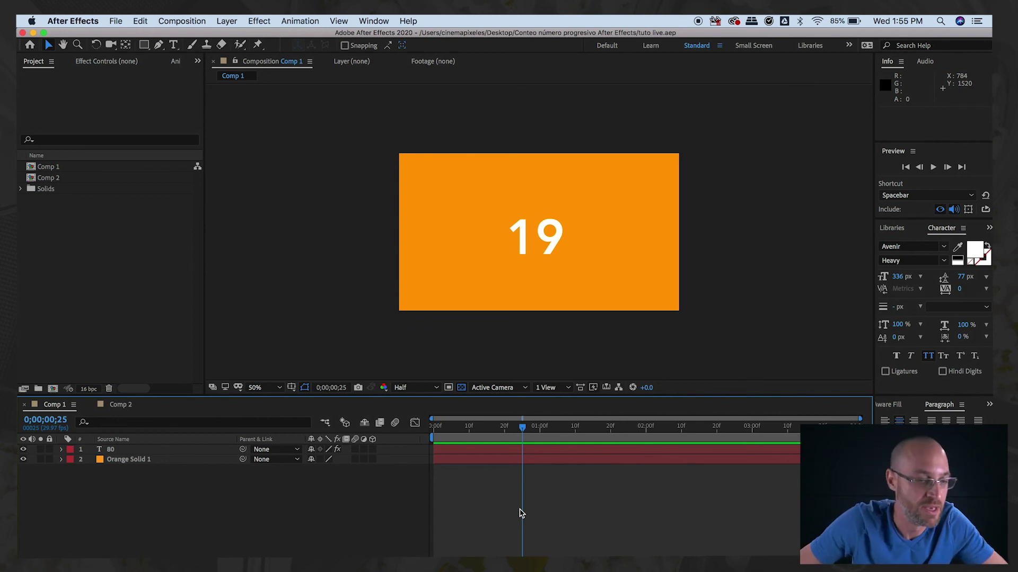
click(121, 405)
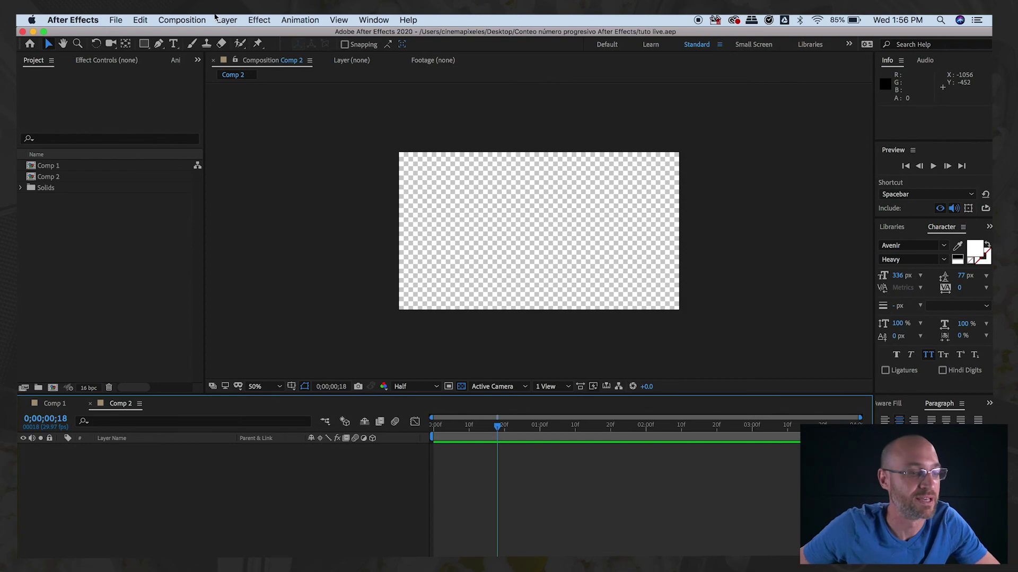
- Add a full-size orange solid layer to Comp 2, then deselect it
click(225, 20)
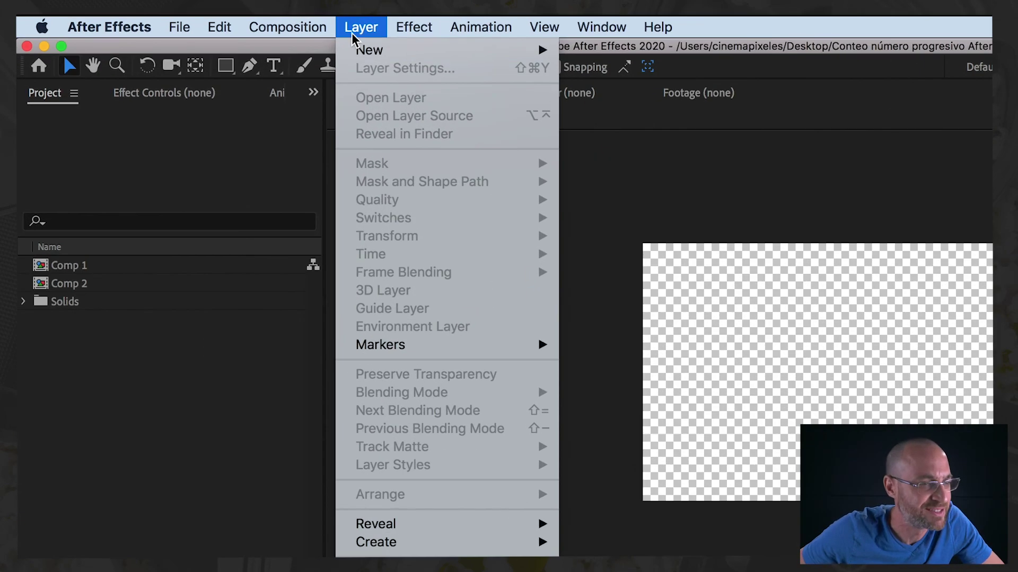
mouse_move(221, 36)
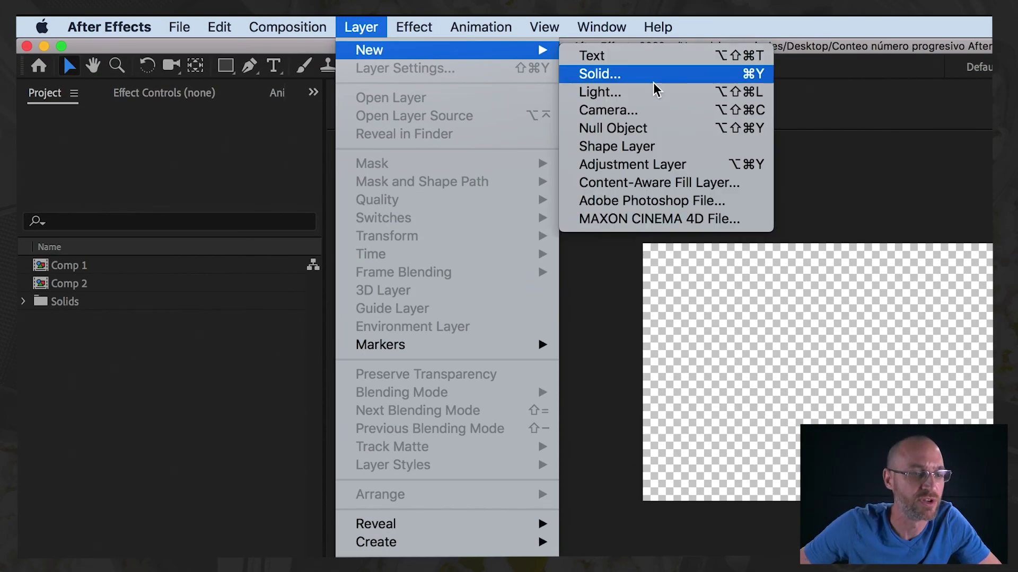
click(636, 74)
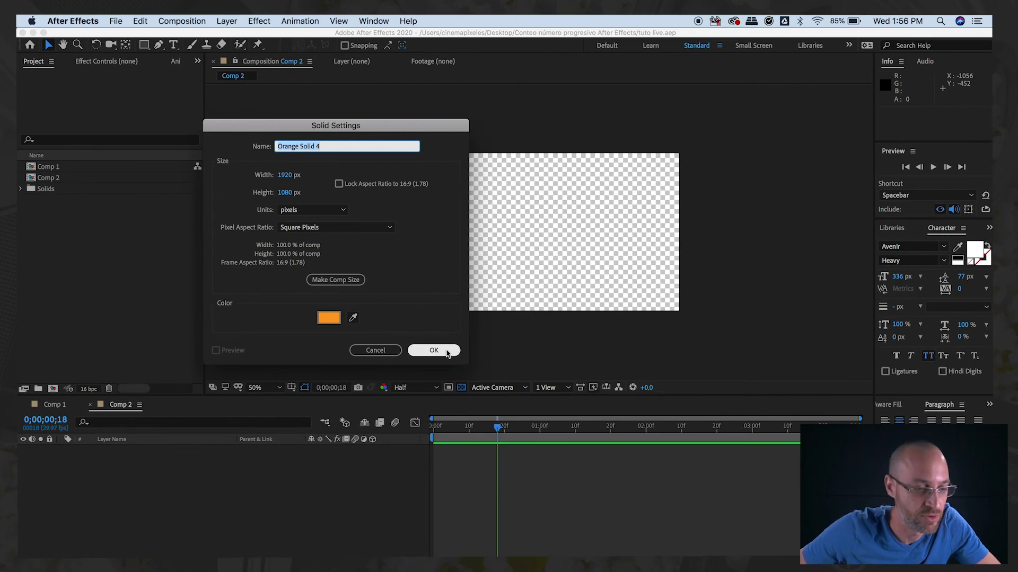
click(447, 351)
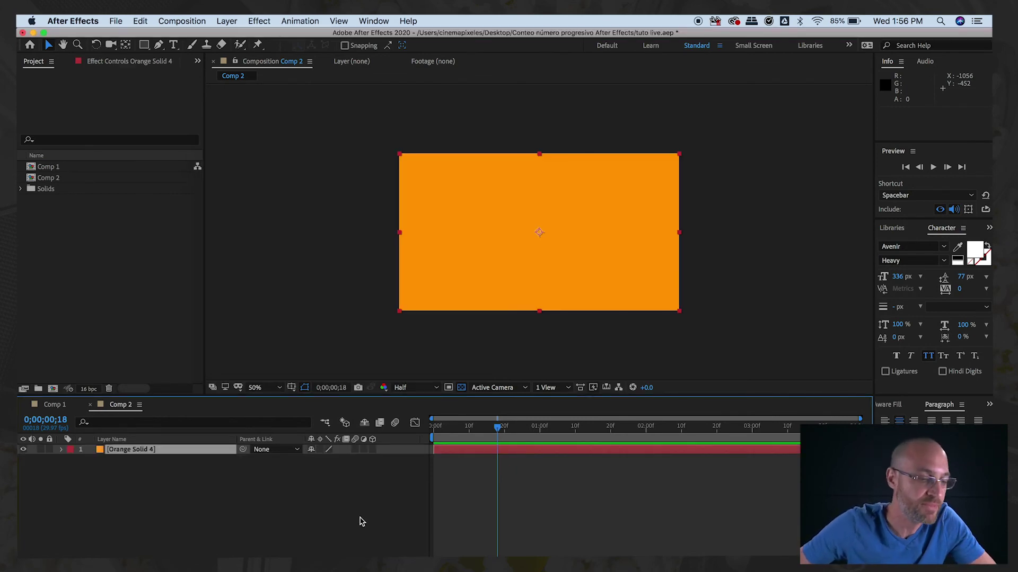
click(305, 519)
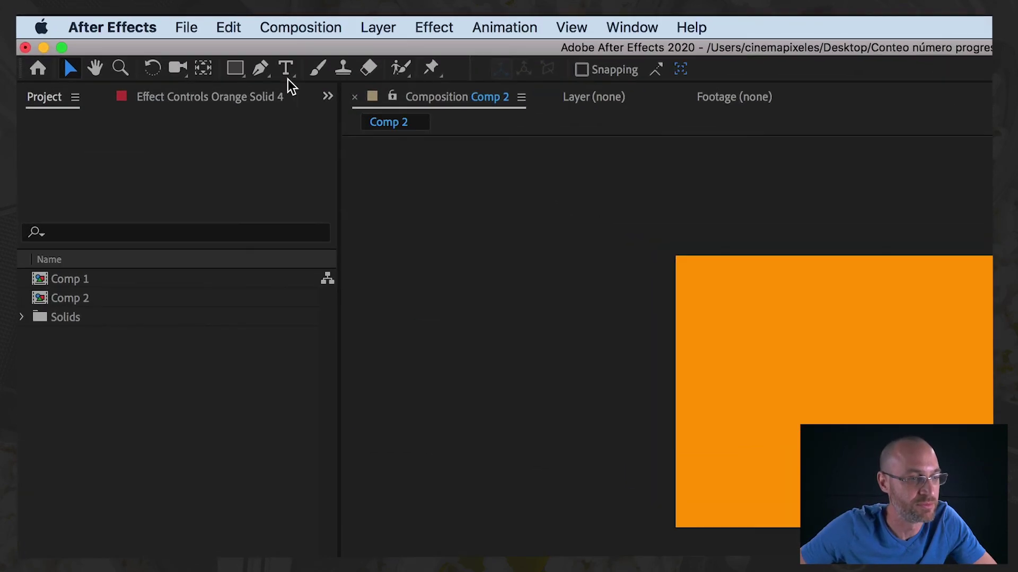
- Create a white text layer reading '10' and move it to the comp centre
click(173, 45)
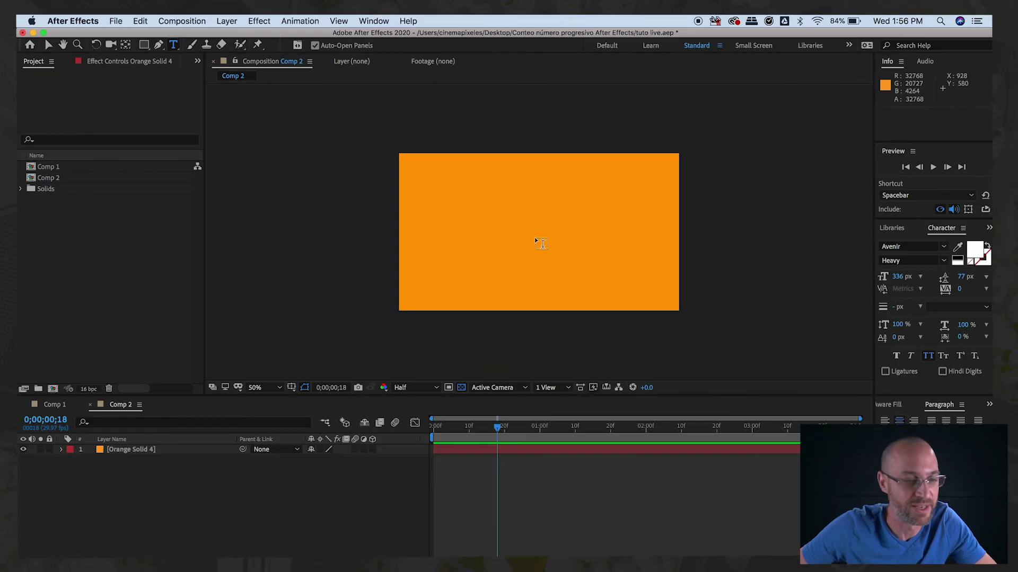
click(537, 236)
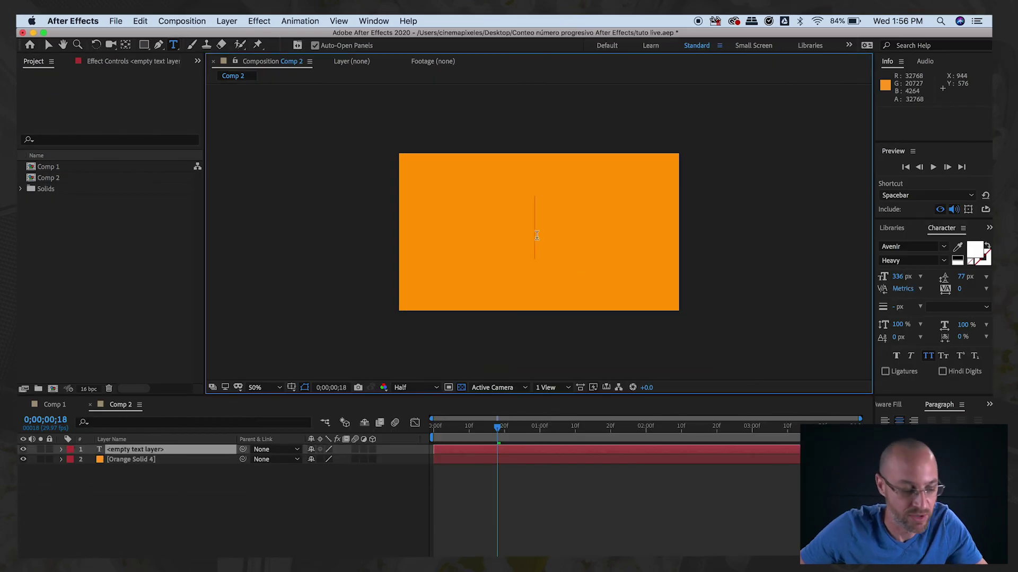
text(10)
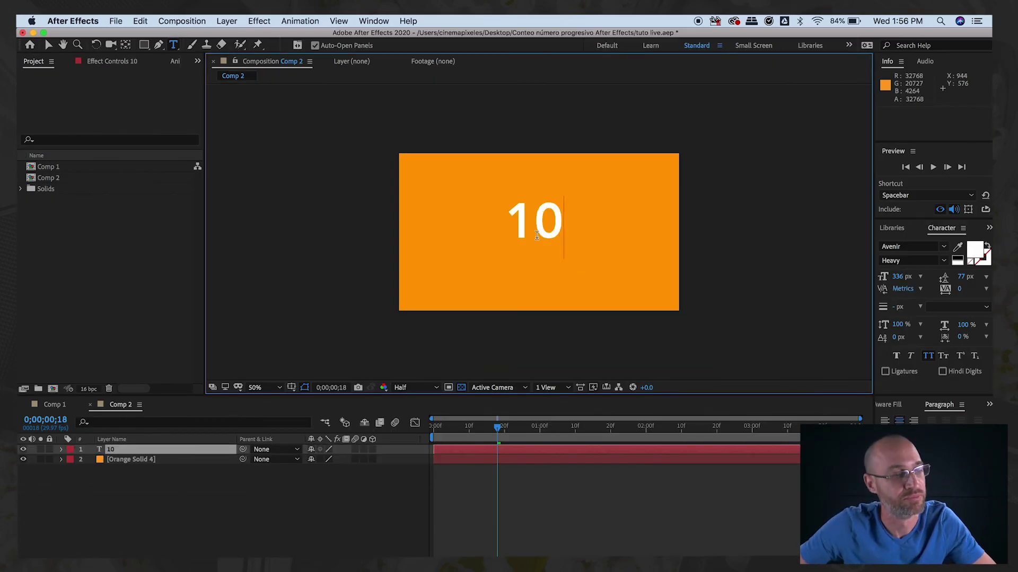
click(48, 45)
drag(543, 224, 539, 248)
click(155, 453)
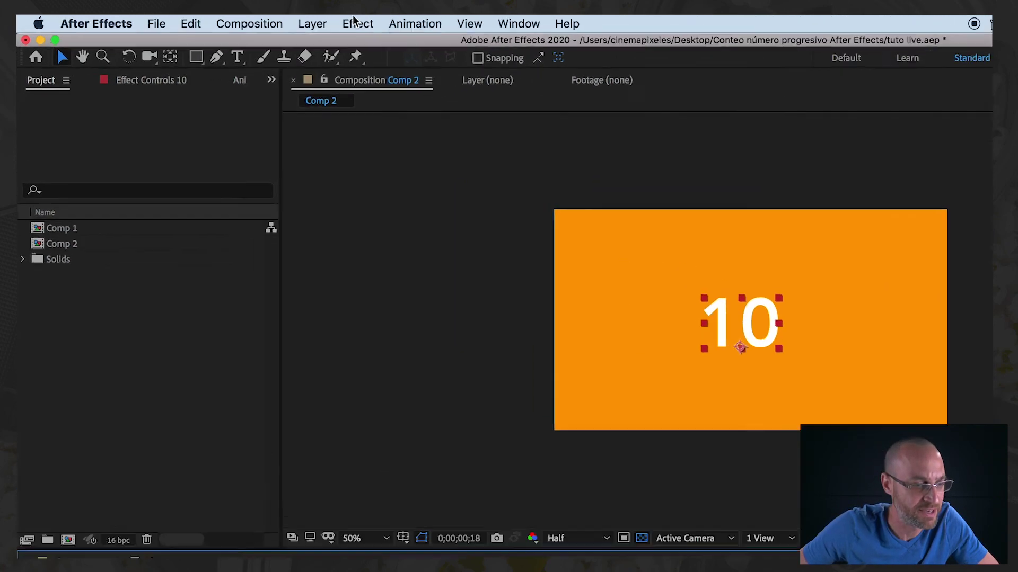
- Apply Expression Controls > Slider Control to the '10' text layer
click(258, 21)
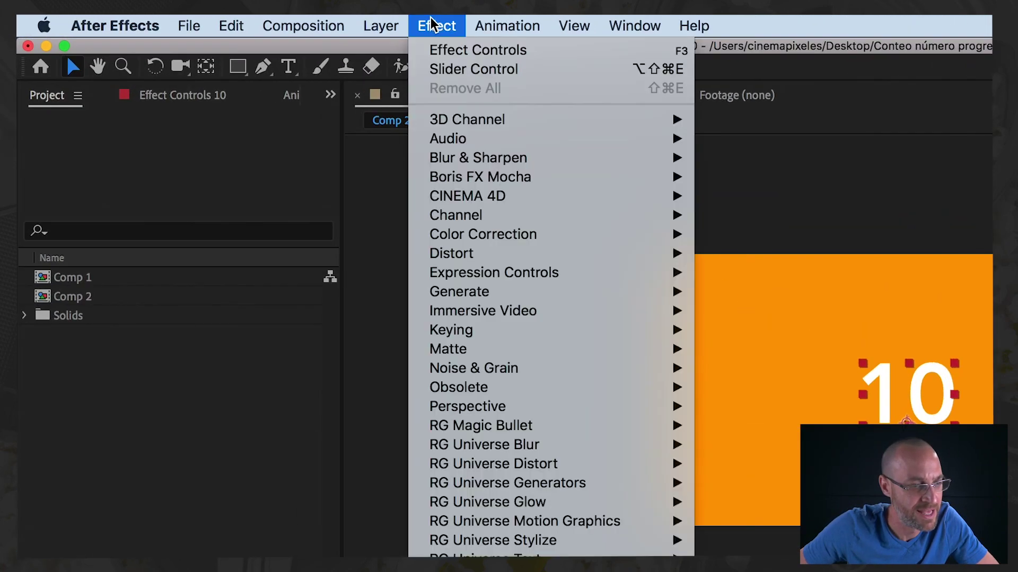
mouse_move(582, 277)
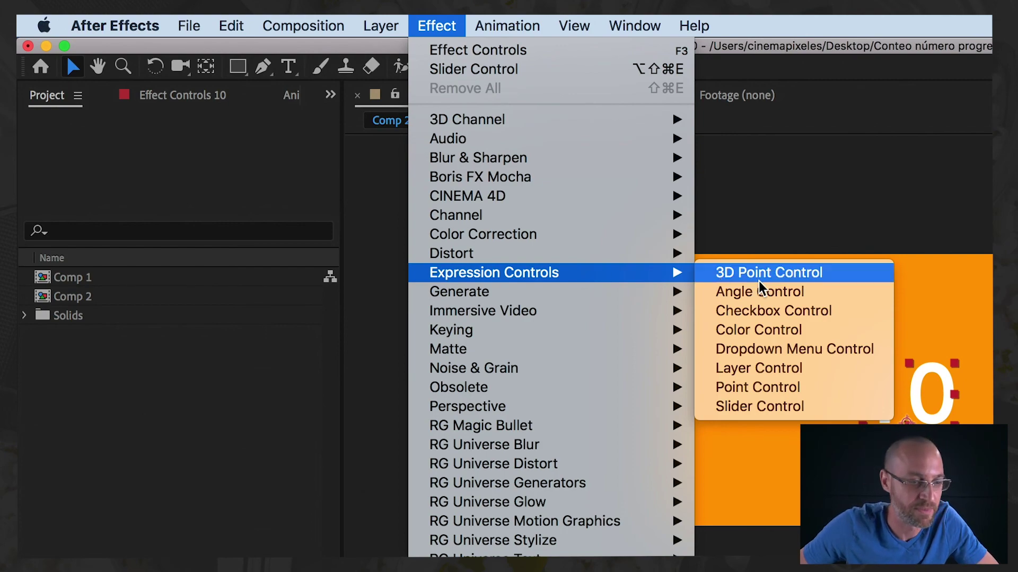
click(816, 412)
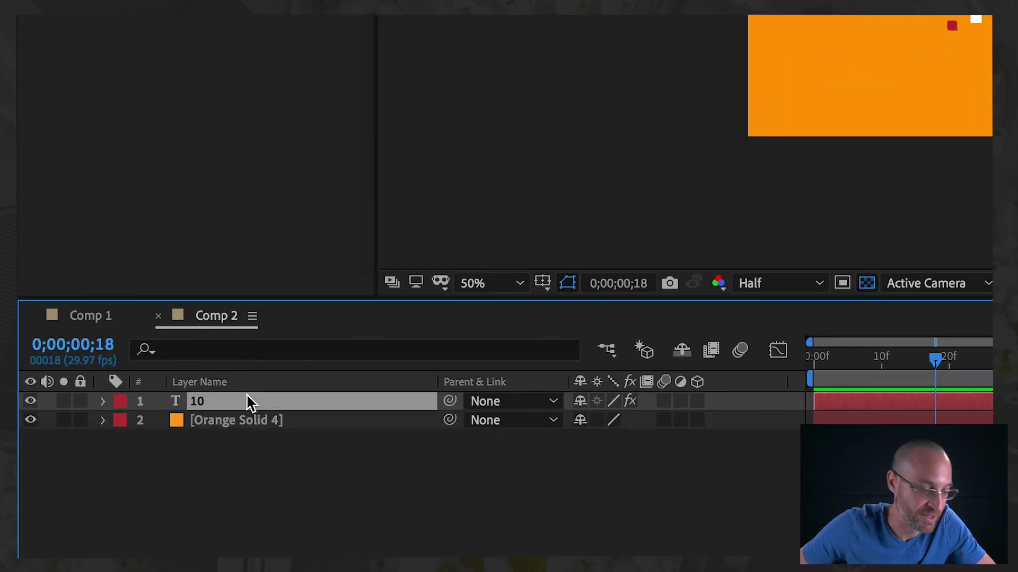
click(103, 401)
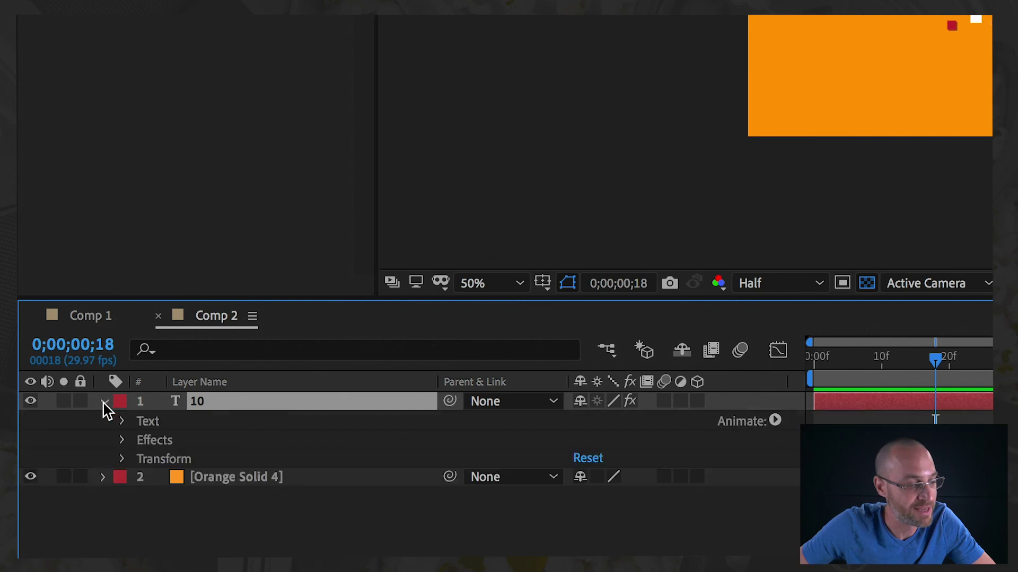
- Give Source Text the expression effect("Slider Control")("Slider") by pick-whipping to the Slider
click(123, 422)
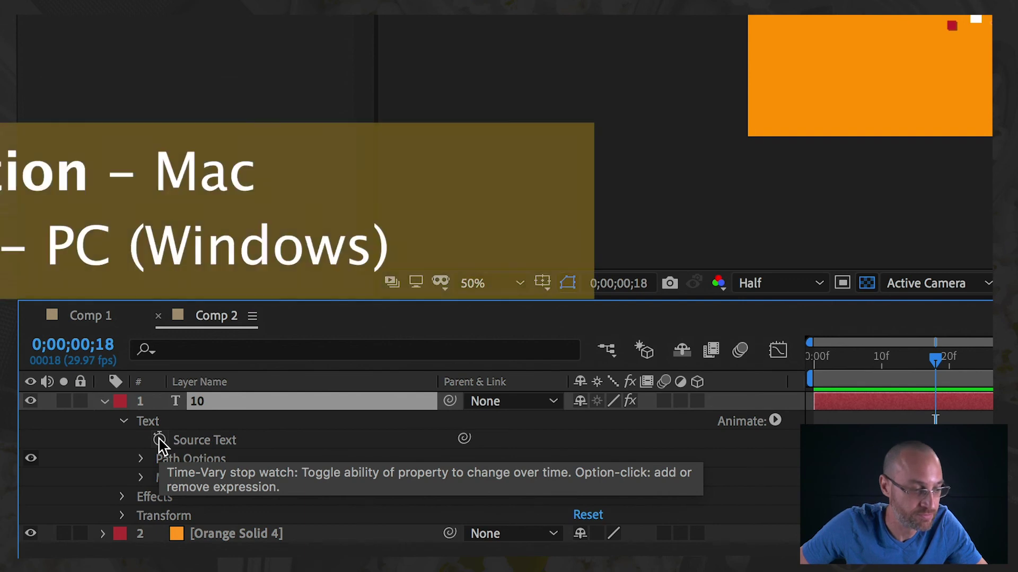
alt+click(160, 441)
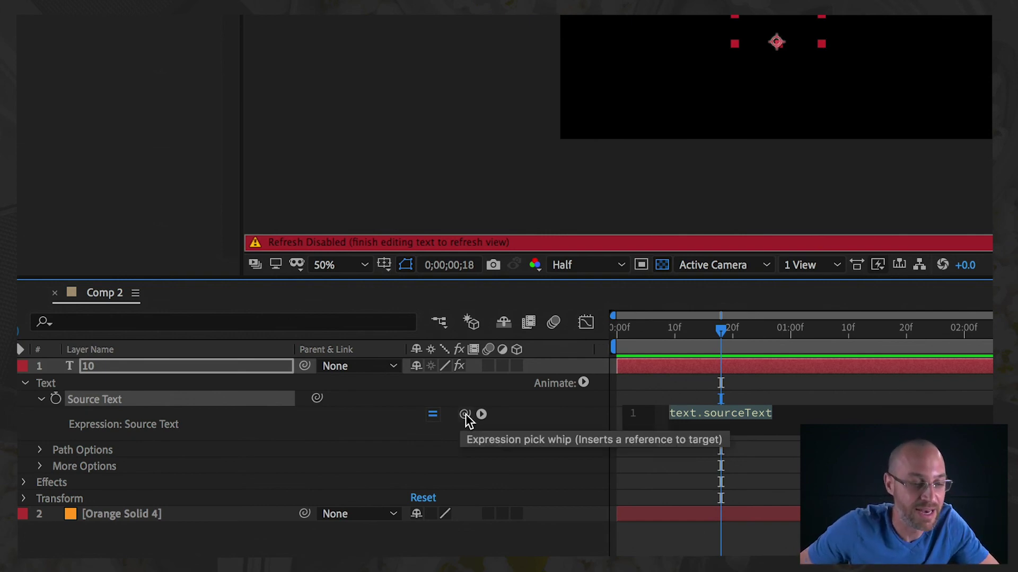
mouse_move(464, 414)
mouse_down()
mouse_move(297, 323)
mouse_move(267, 319)
mouse_up()
drag(173, 211, 78, 142)
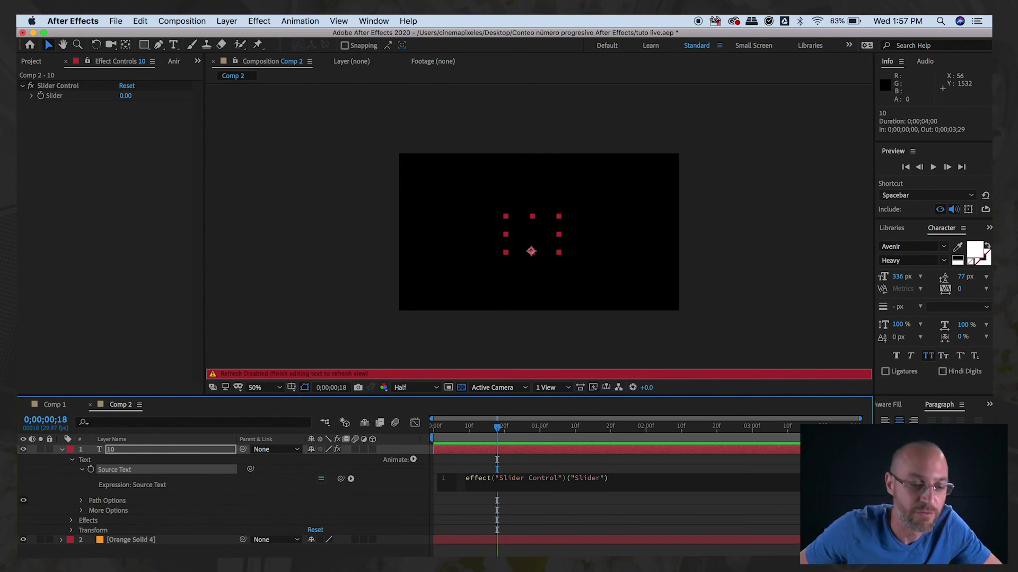
key(KP_Enter)
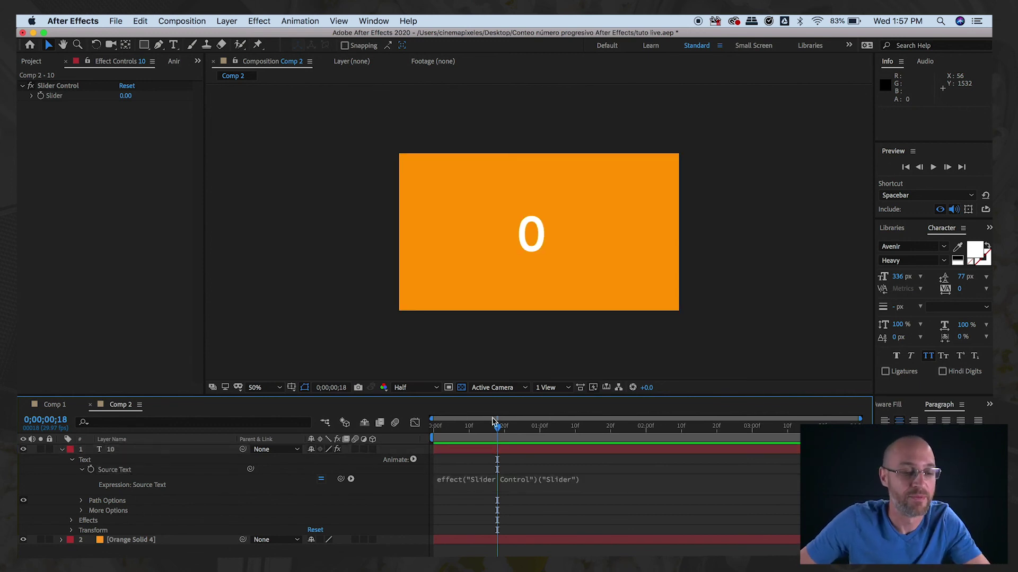
- Select the Slider Control and try several Slider values, such as -80, to test the number
drag(497, 427, 483, 427)
click(127, 450)
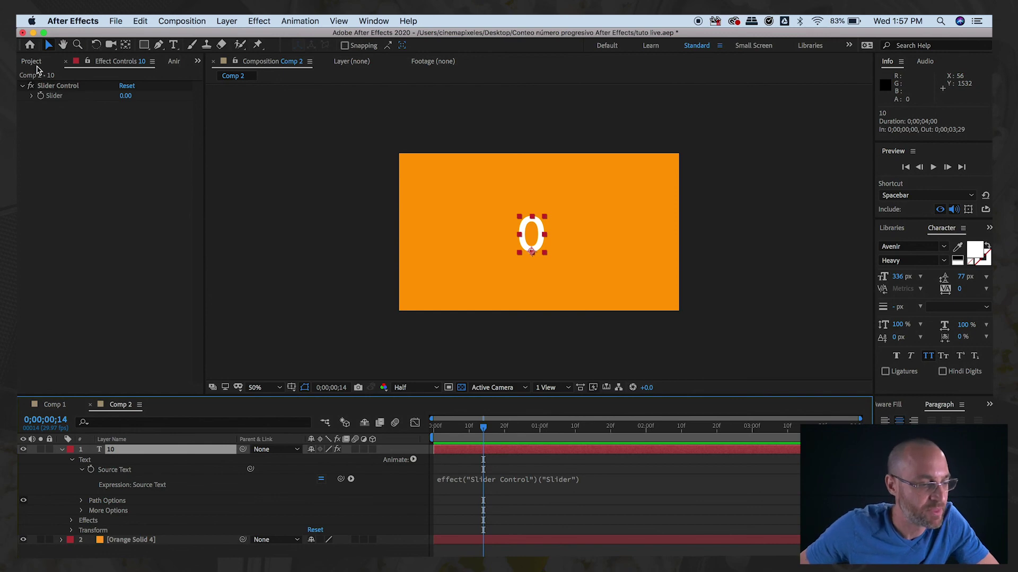
click(79, 88)
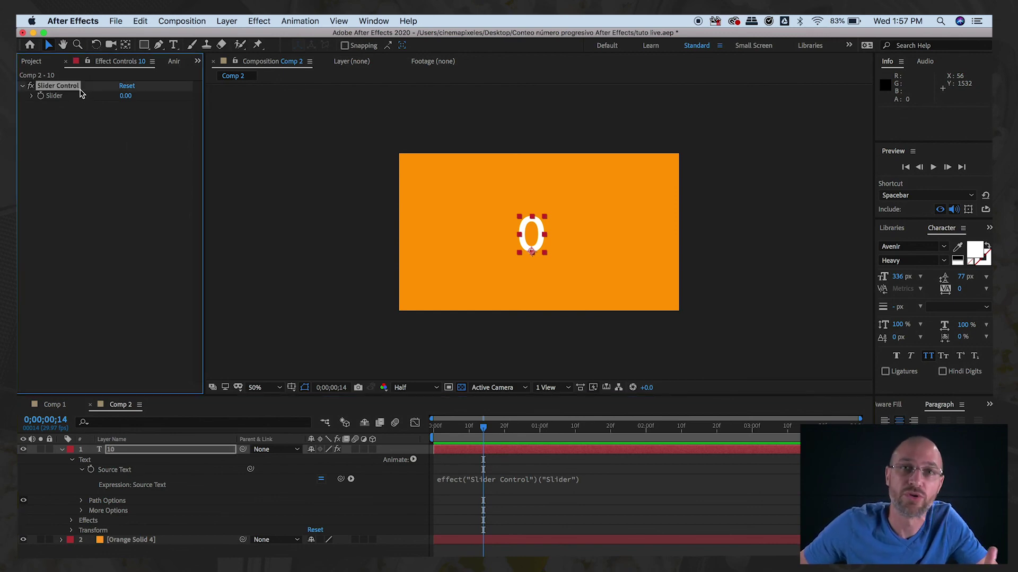
mouse_move(125, 96)
mouse_down()
mouse_move(93, 96)
mouse_move(164, 124)
mouse_up()
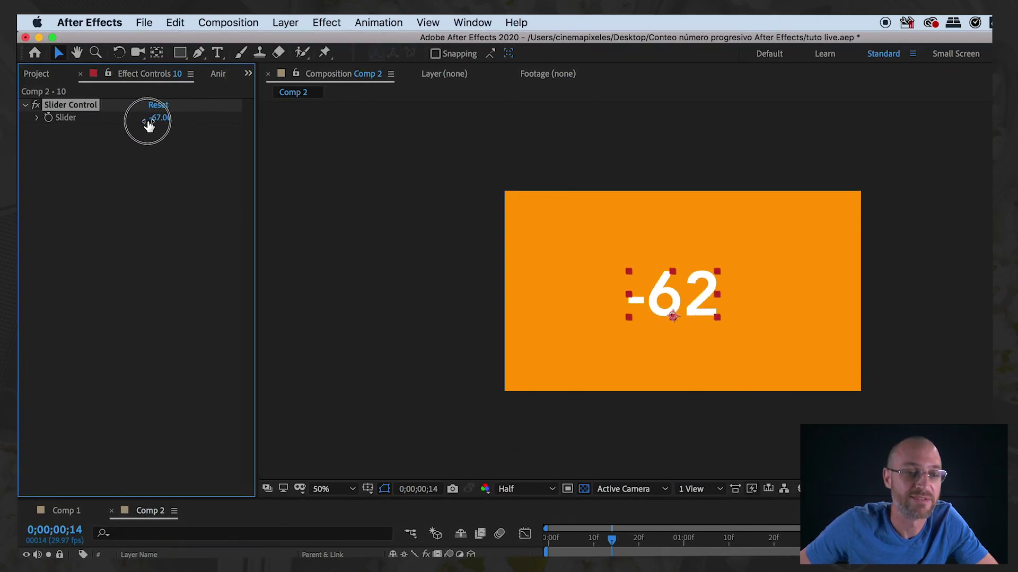
drag(163, 124, 149, 122)
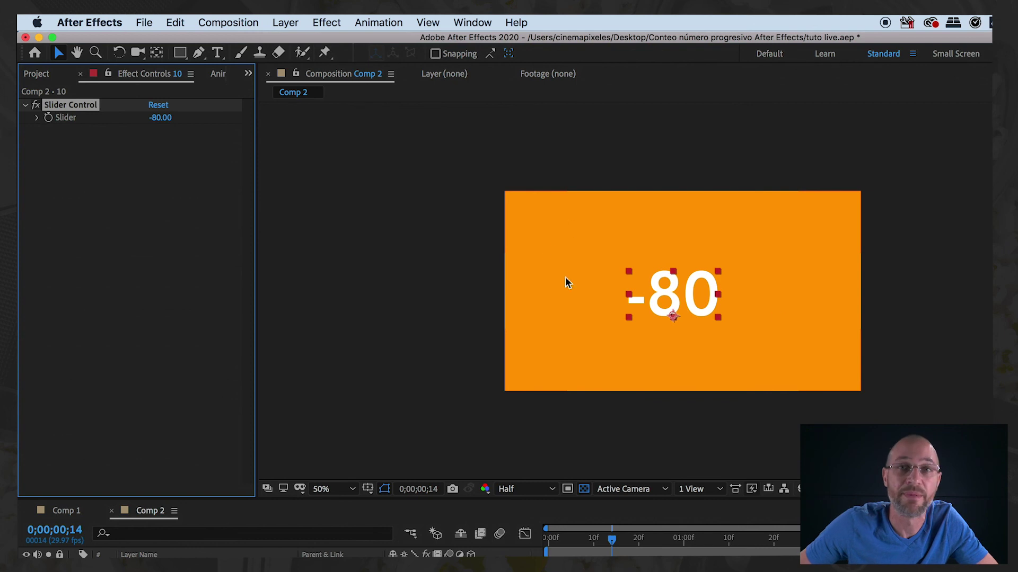
drag(160, 118, 175, 114)
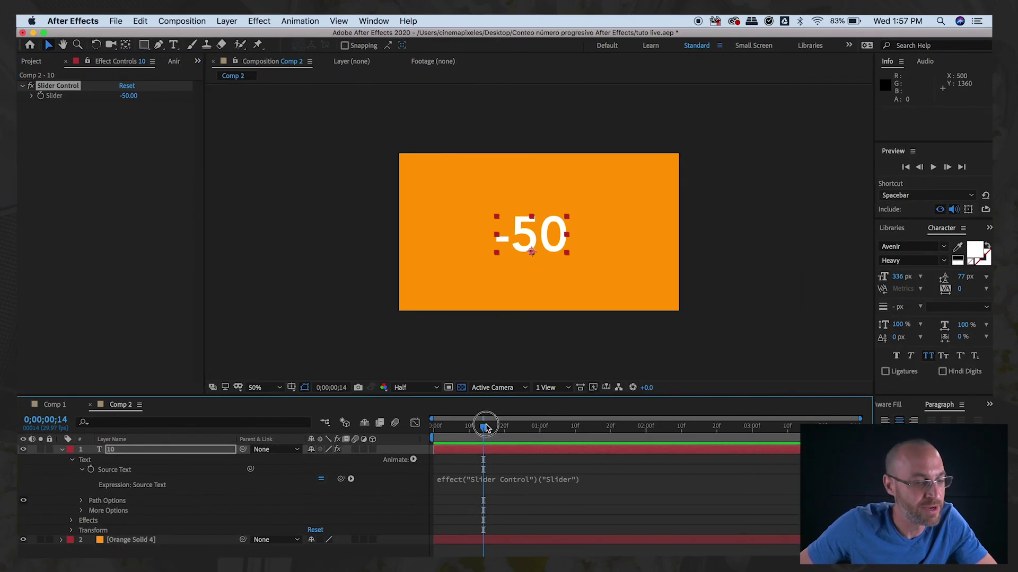
- At frame 10, set a Slider keyframe with value 0
drag(485, 428, 466, 427)
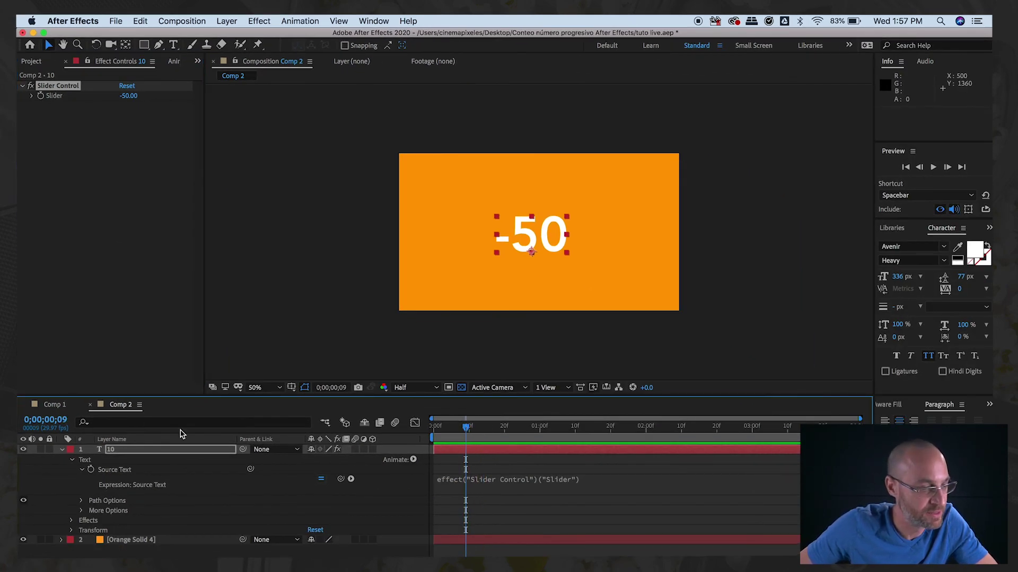
click(46, 420)
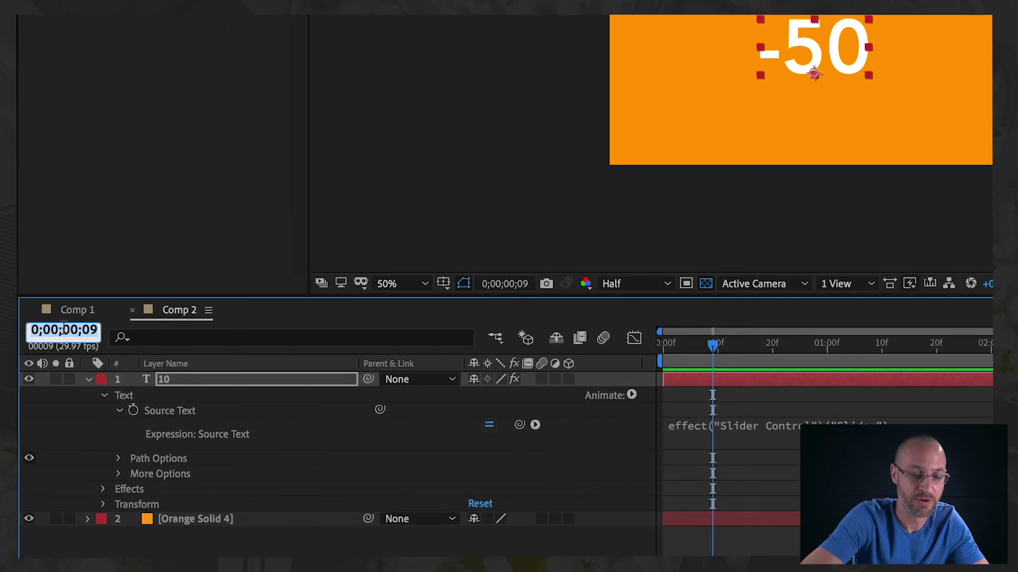
text(10)
key(Return)
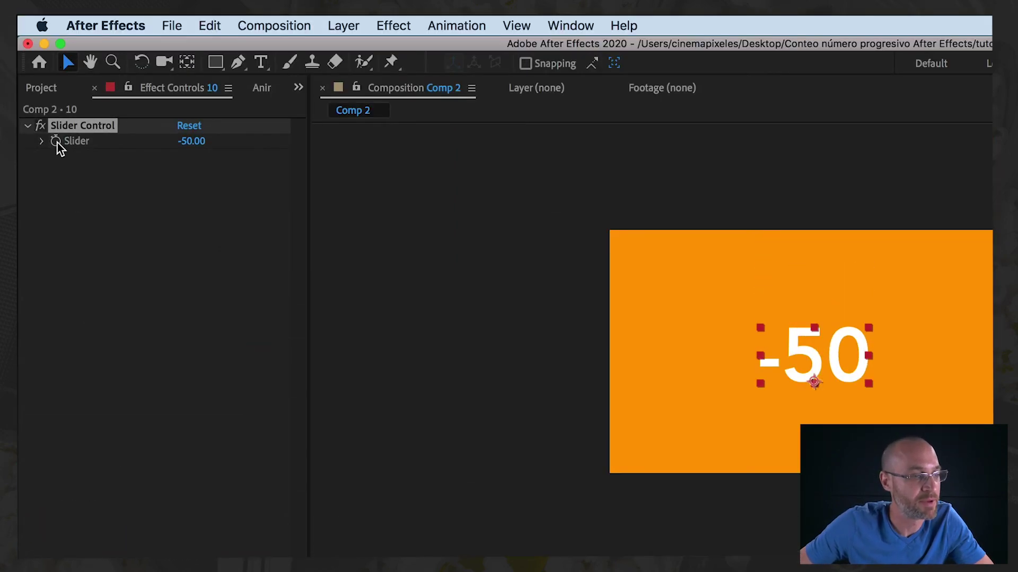
click(56, 142)
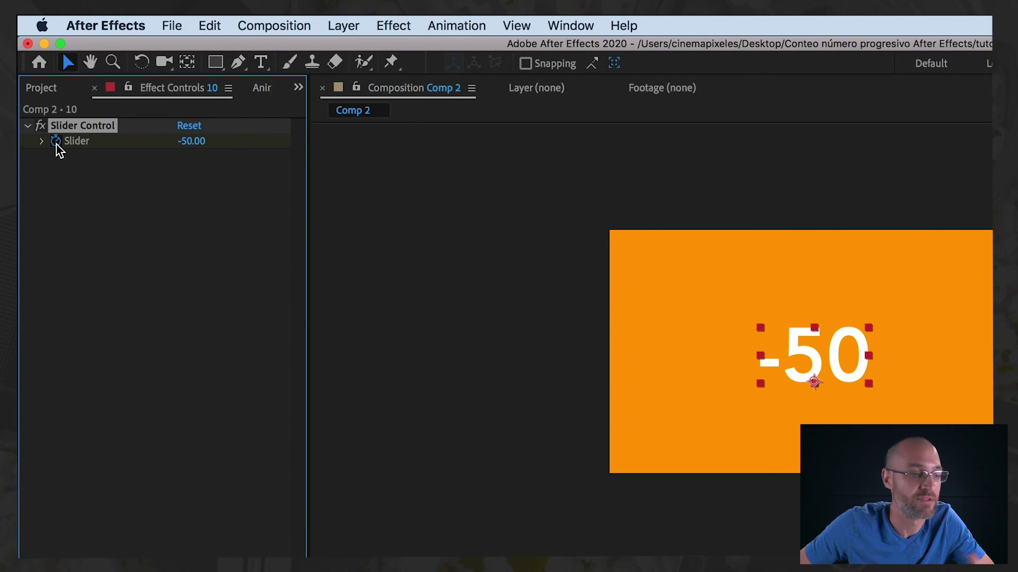
click(192, 141)
text(0)
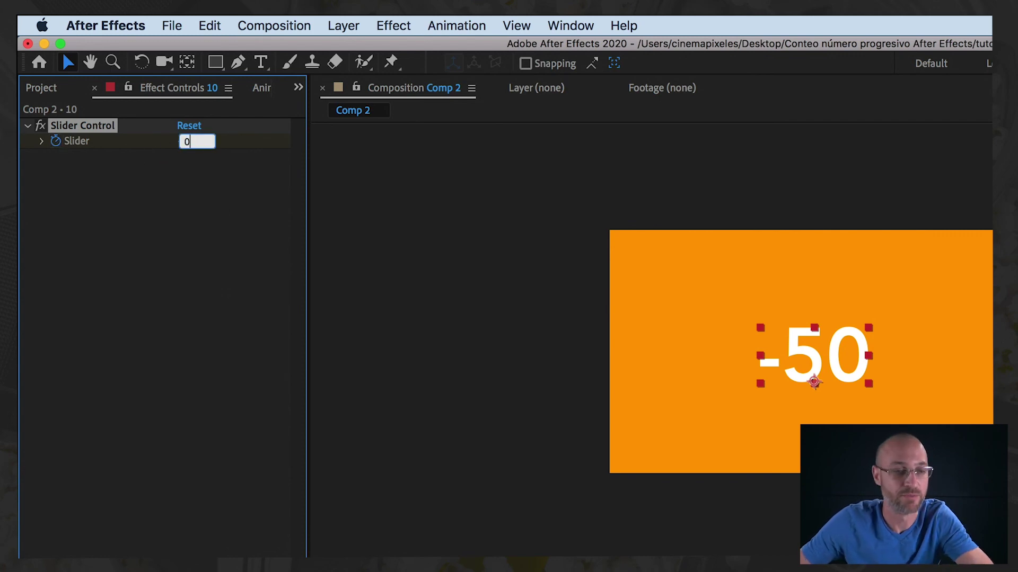
key(Return)
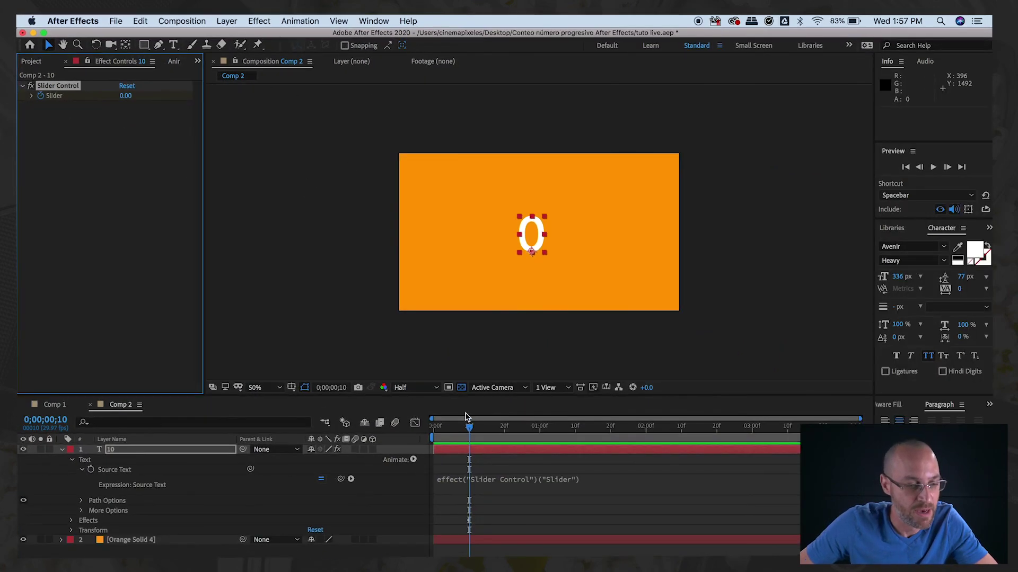
- At about 3 seconds, key the Slider to 100, show keyframes with U, and preview
drag(470, 427, 753, 433)
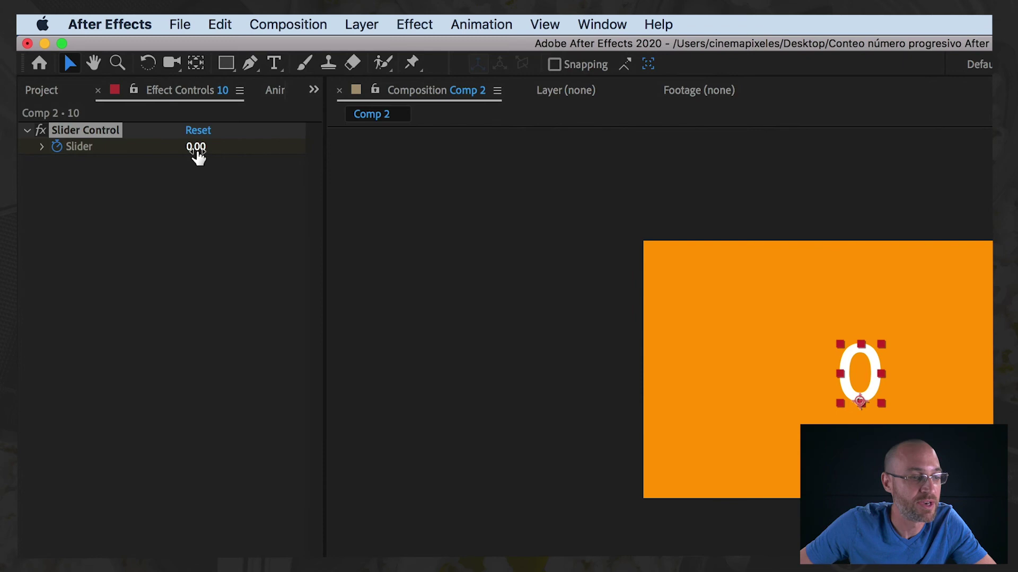
click(196, 149)
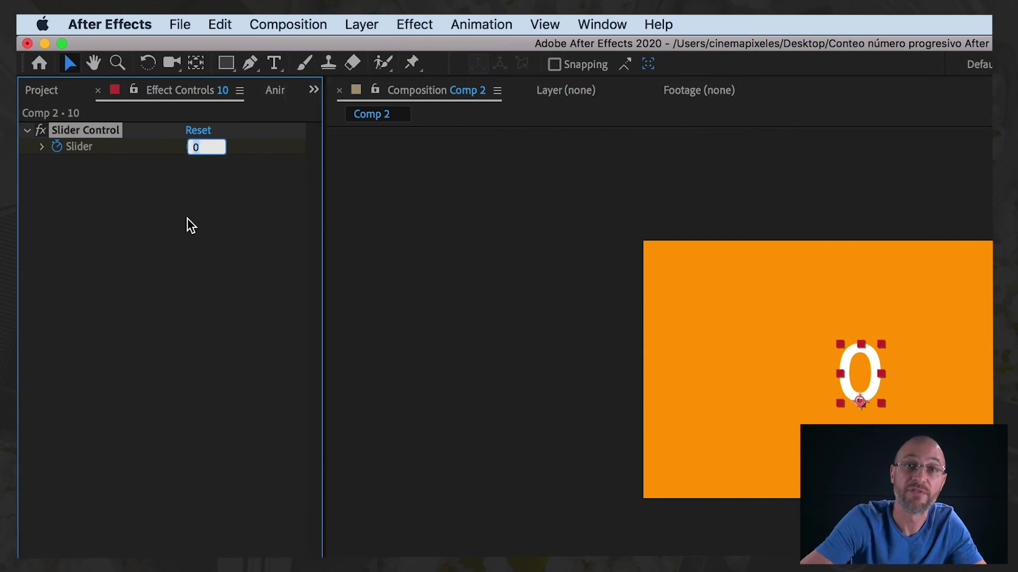
text(1)
key(Return)
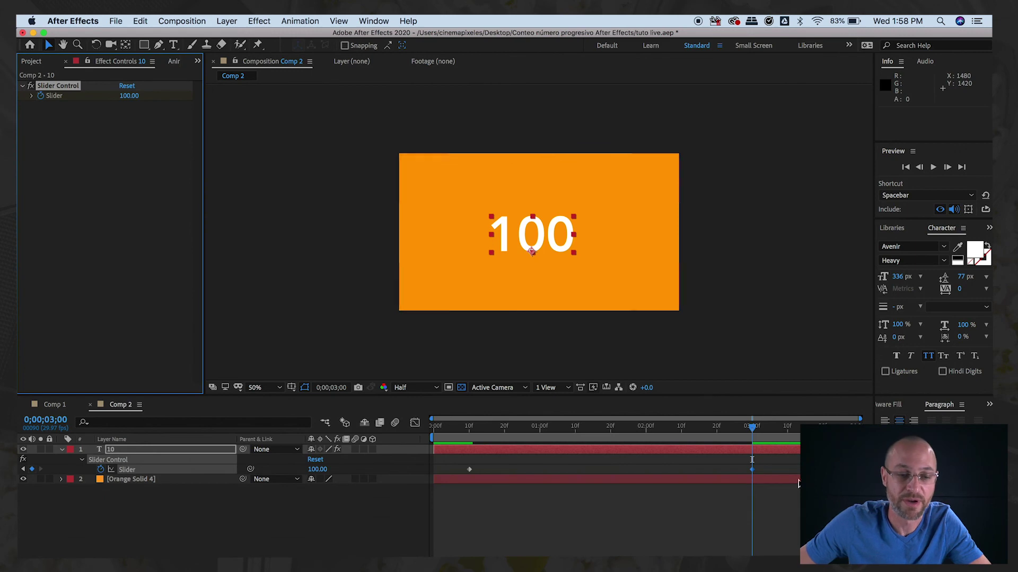
key(u)
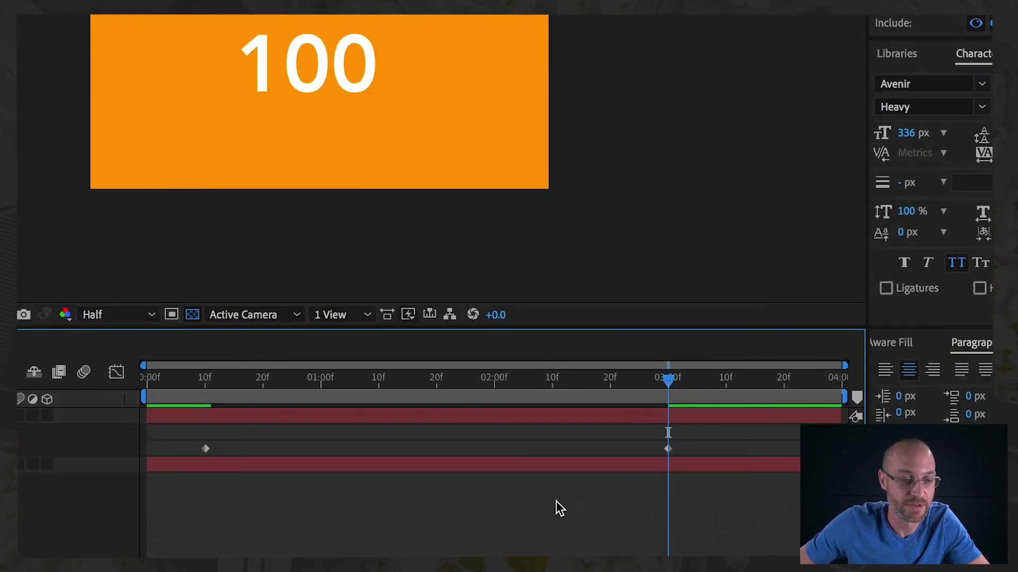
click(204, 450)
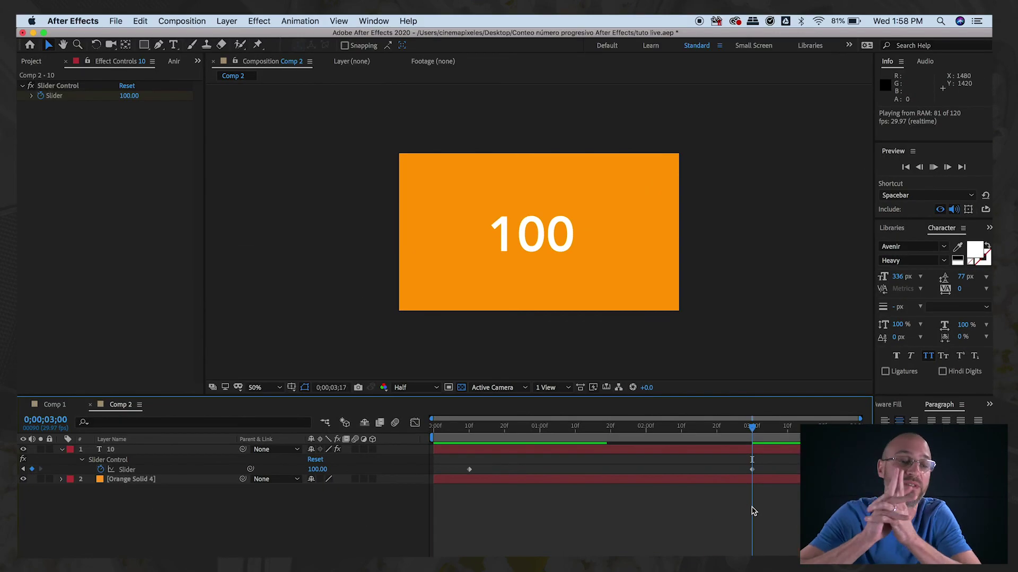
key(space)
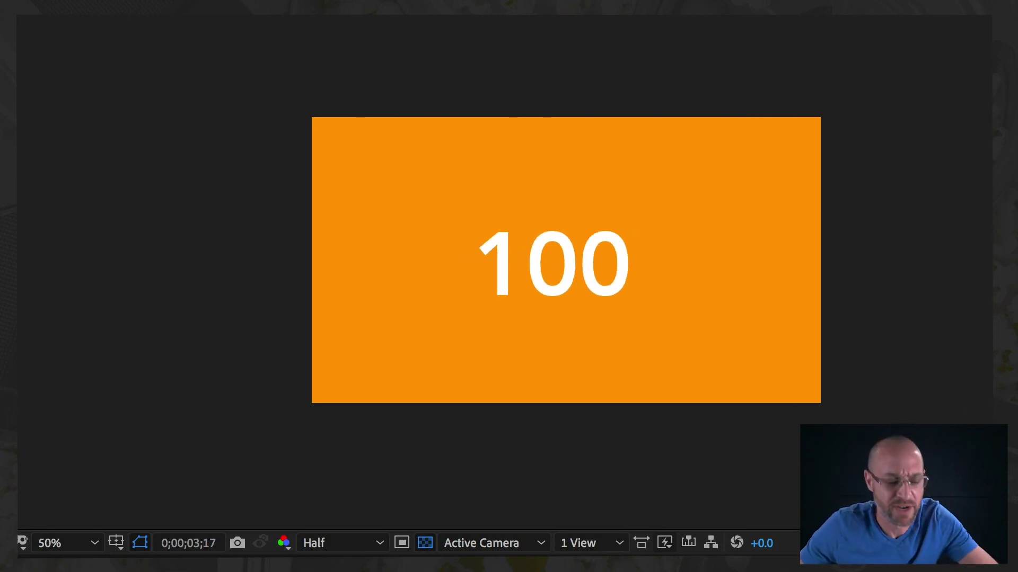
- Stop the preview and move the playhead back to frame 14, where the number reads 5
key(space)
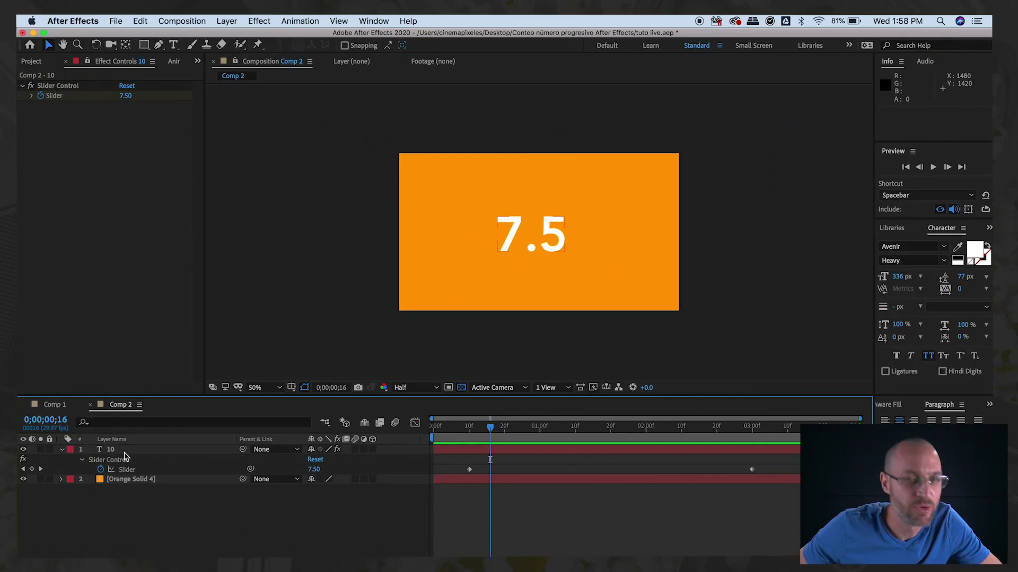
click(200, 451)
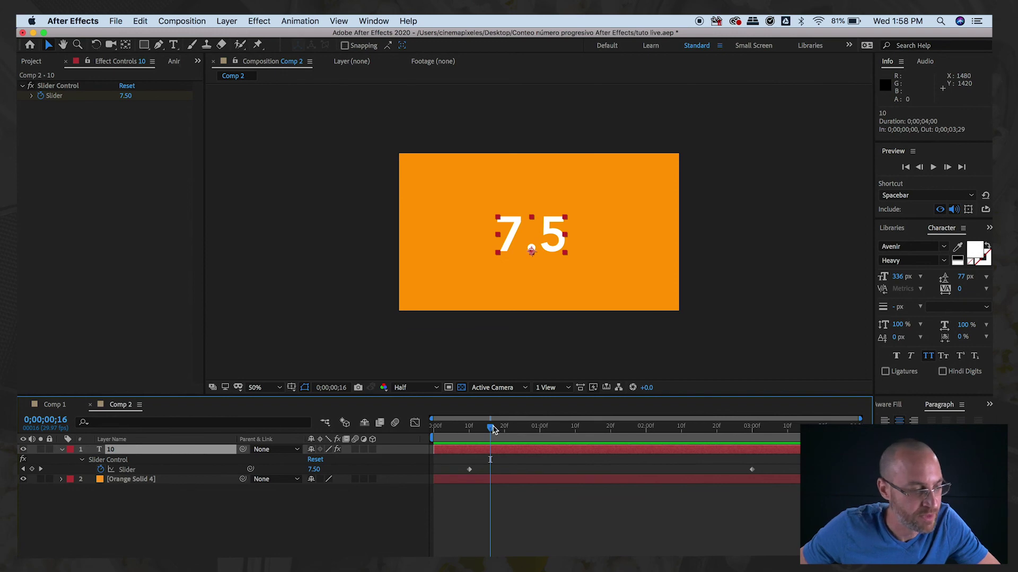
drag(493, 429, 471, 434)
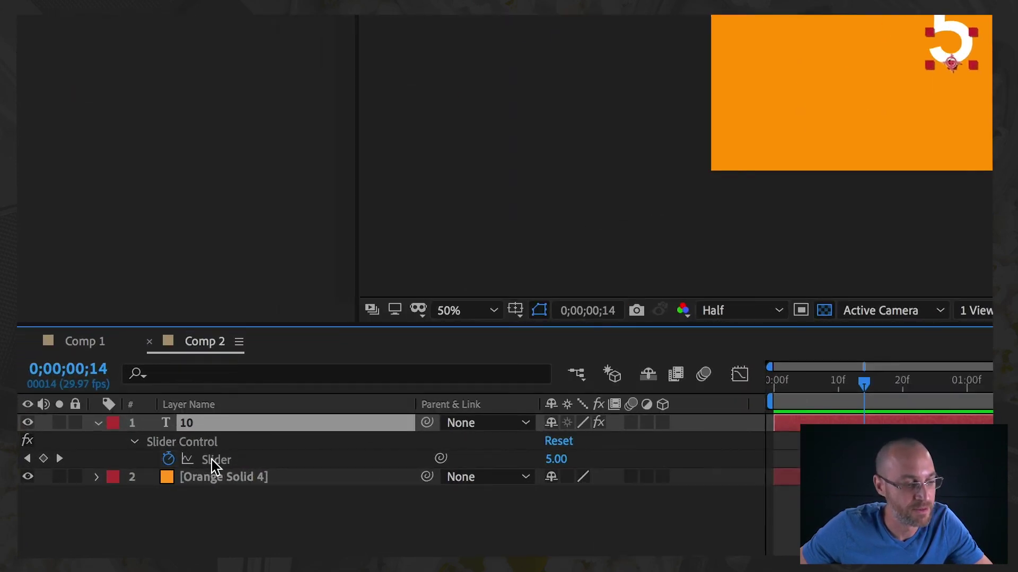
- Wrap the expression as math.round(effect("Slider Control")(1)) to round to whole numbers
alt+click(169, 459)
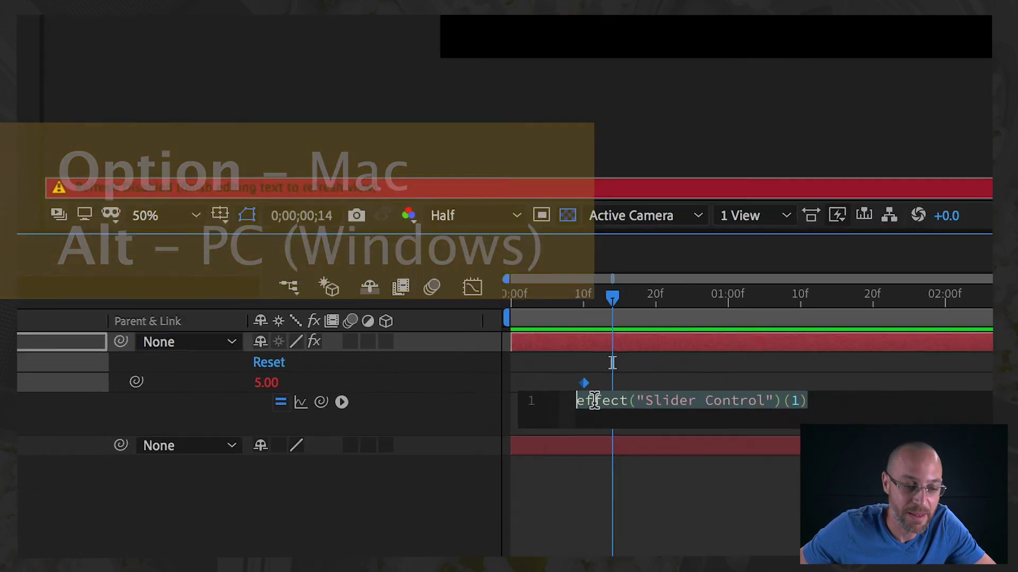
click(795, 401)
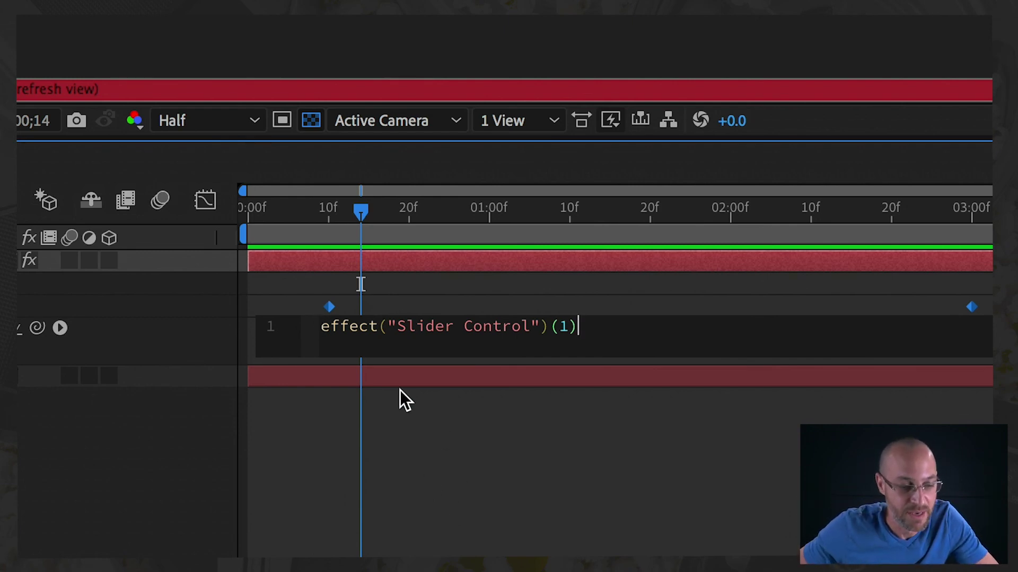
click(339, 328)
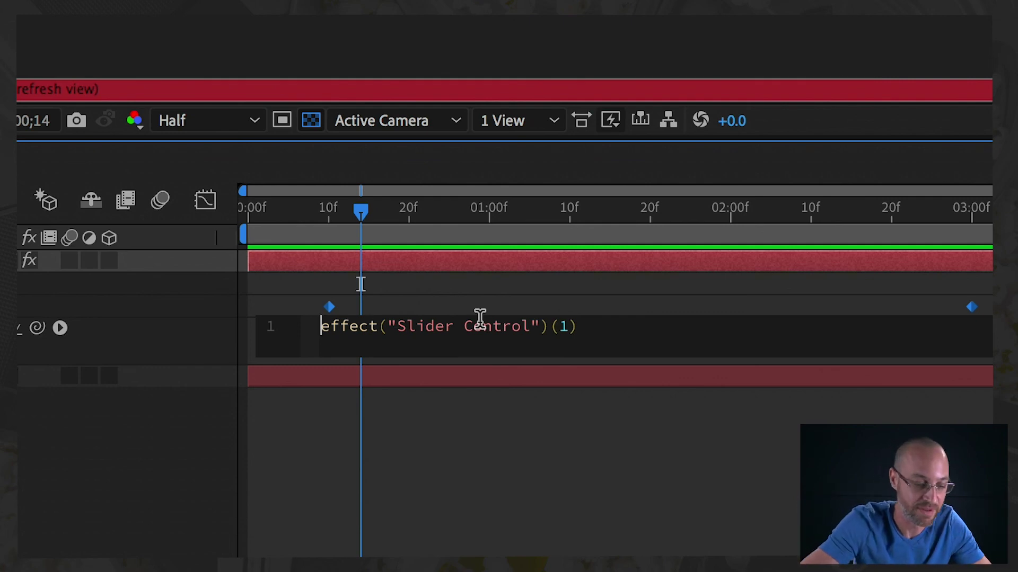
text(mat)
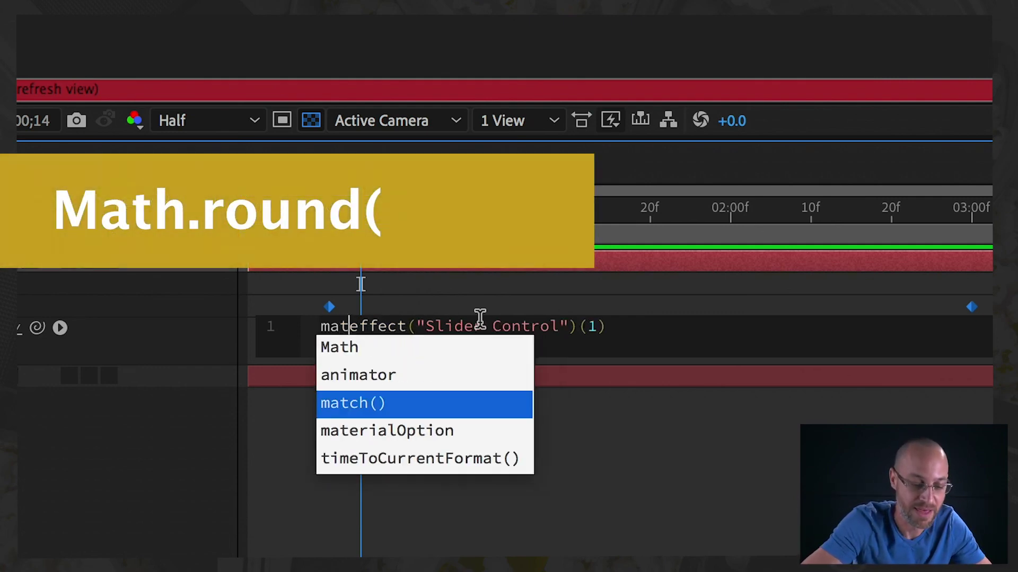
text(h.round)
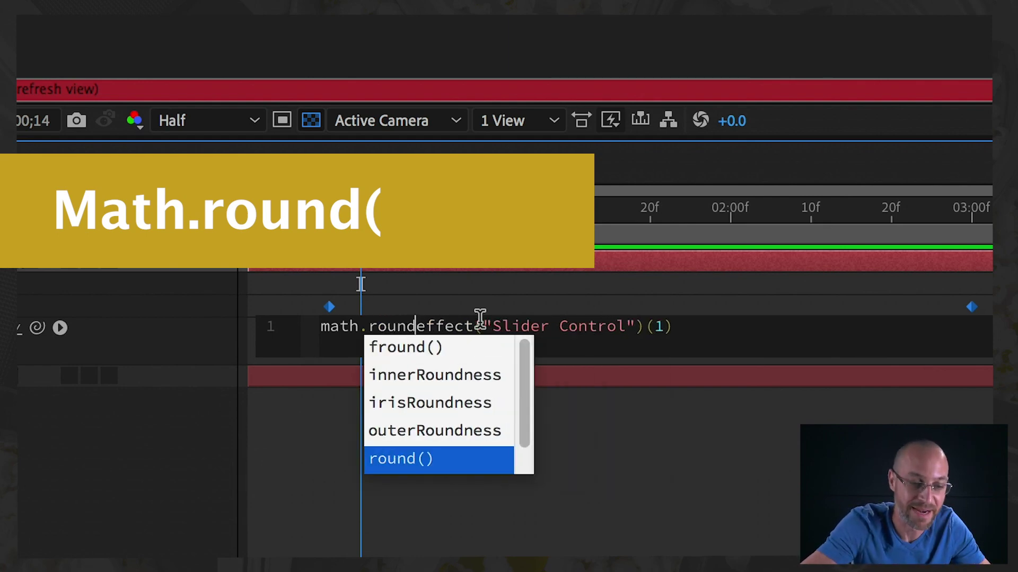
text(()
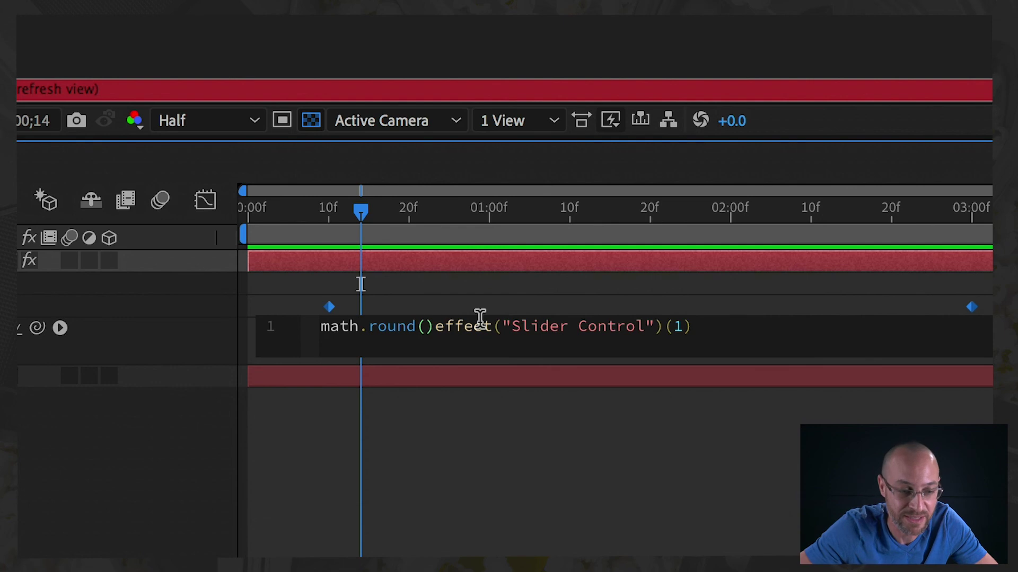
key(BackSpace)
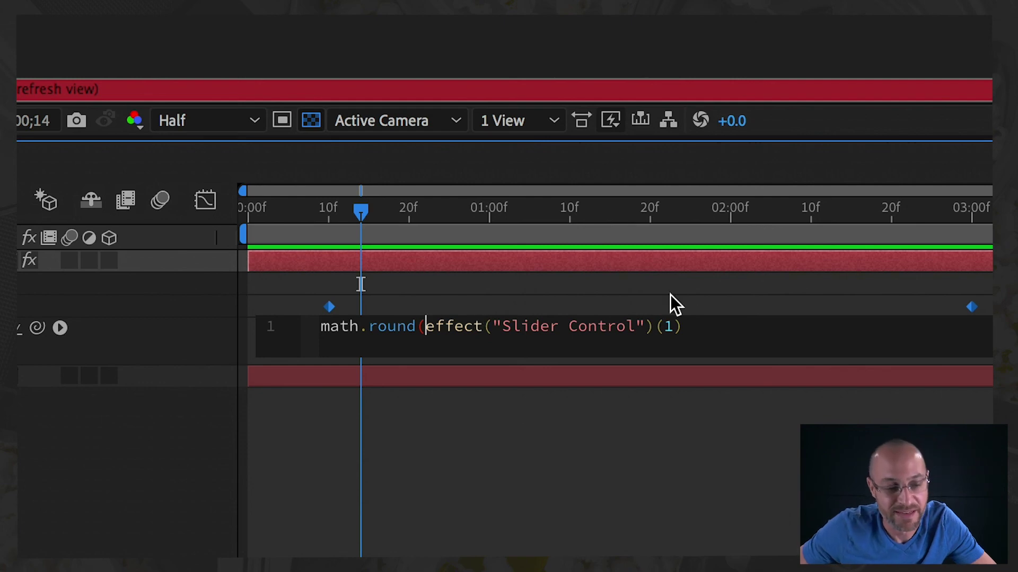
click(718, 324)
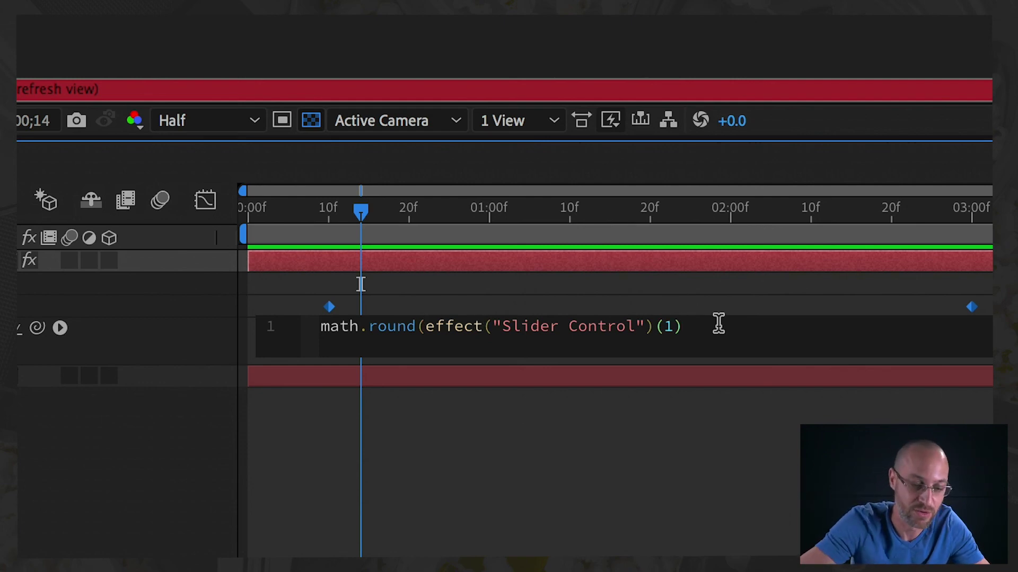
text())
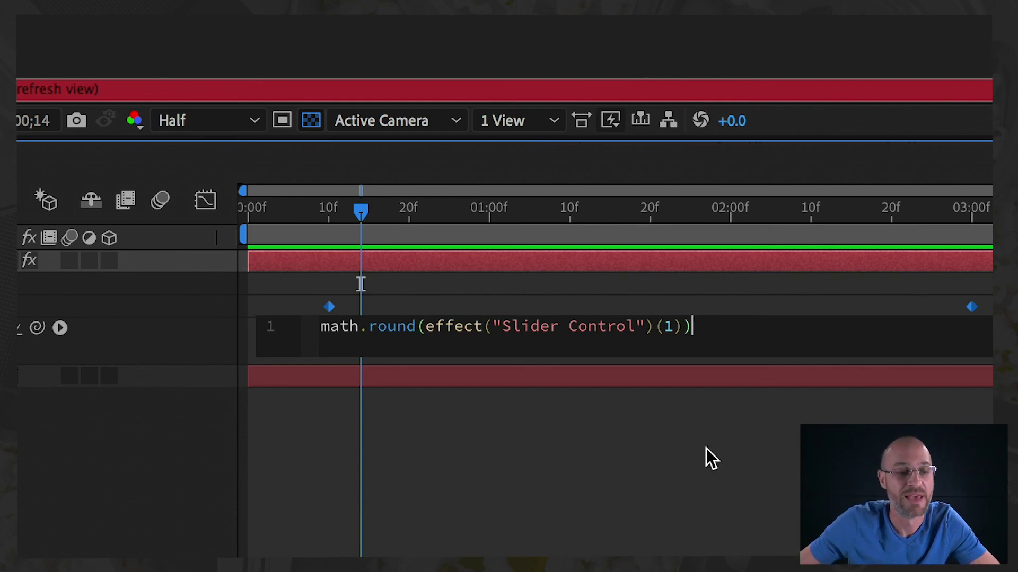
click(622, 508)
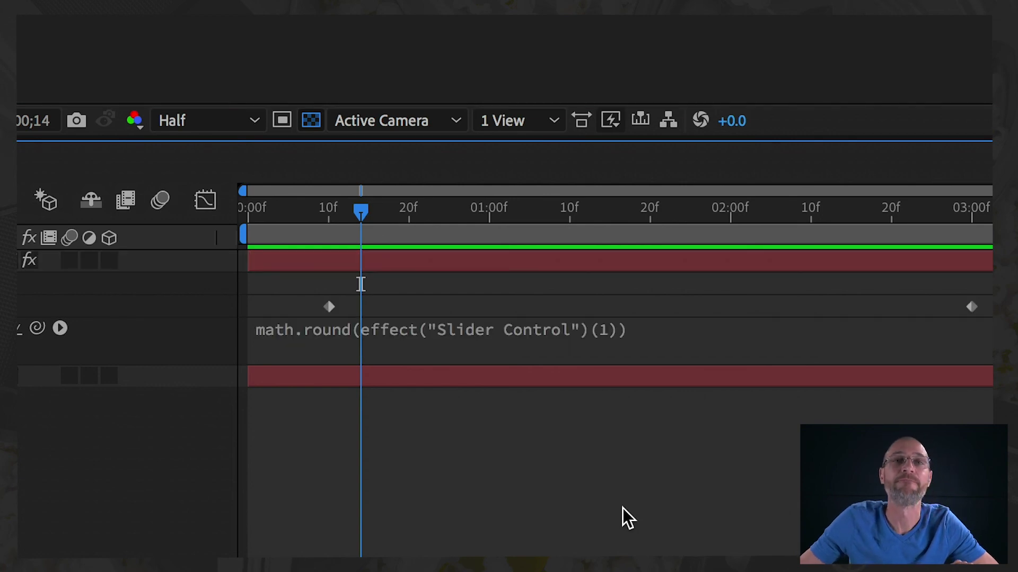
- Preview the rounded count, then stop and open the expression to view its error
key(space)
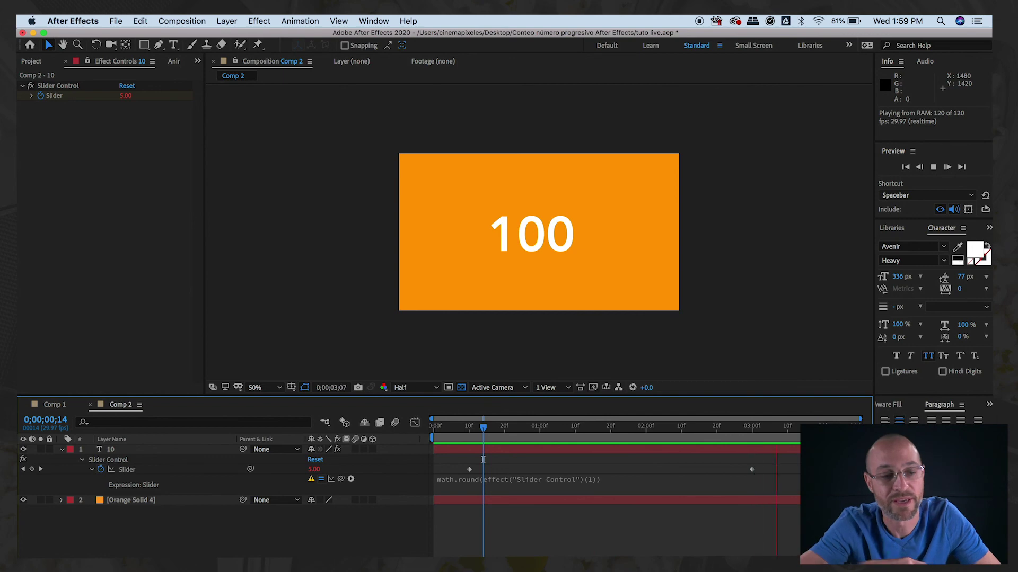
key(space)
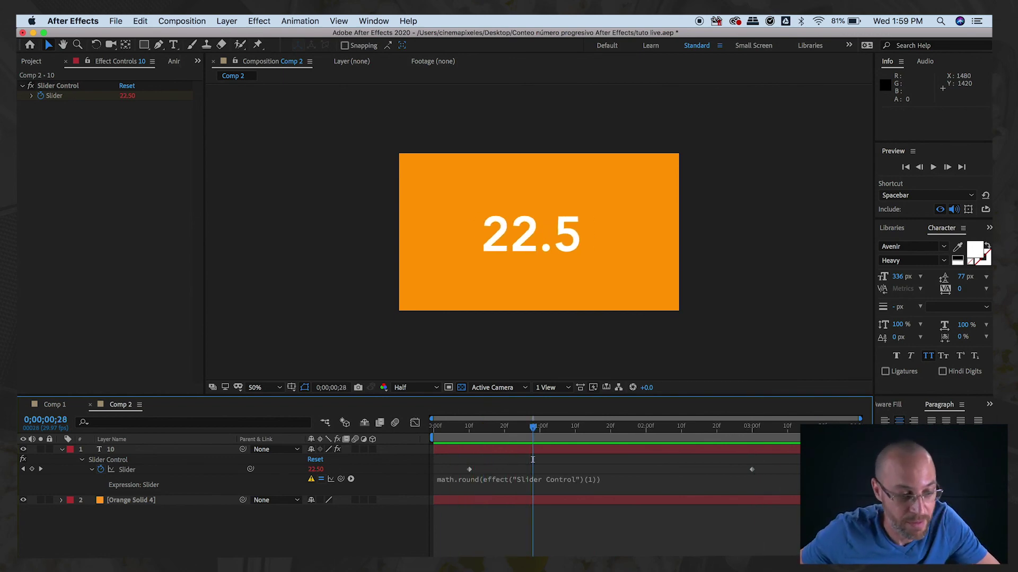
click(498, 480)
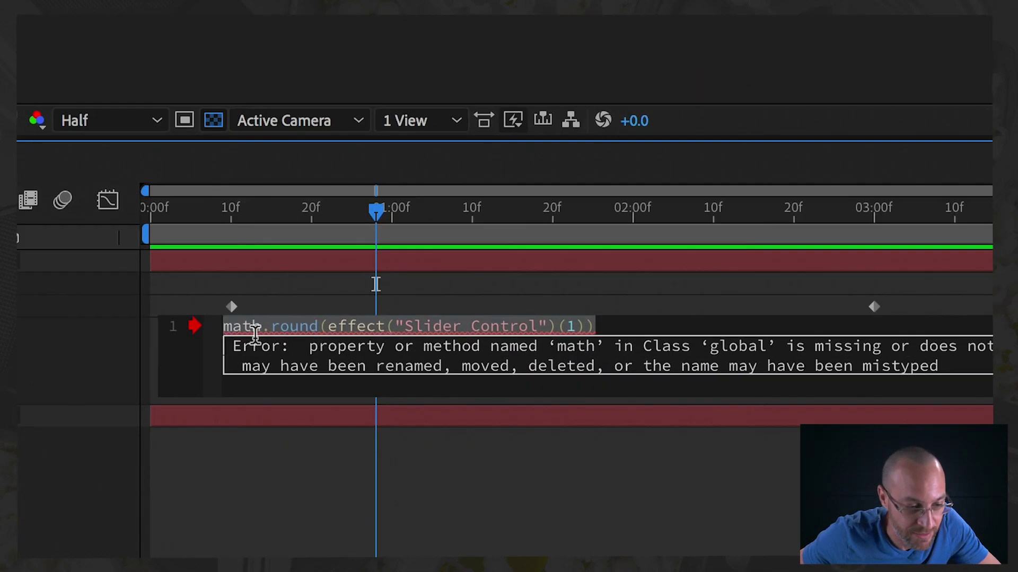
- Change 'math' to 'Math' in the expression and preview the count again
click(260, 416)
key(BackSpace)
text(M)
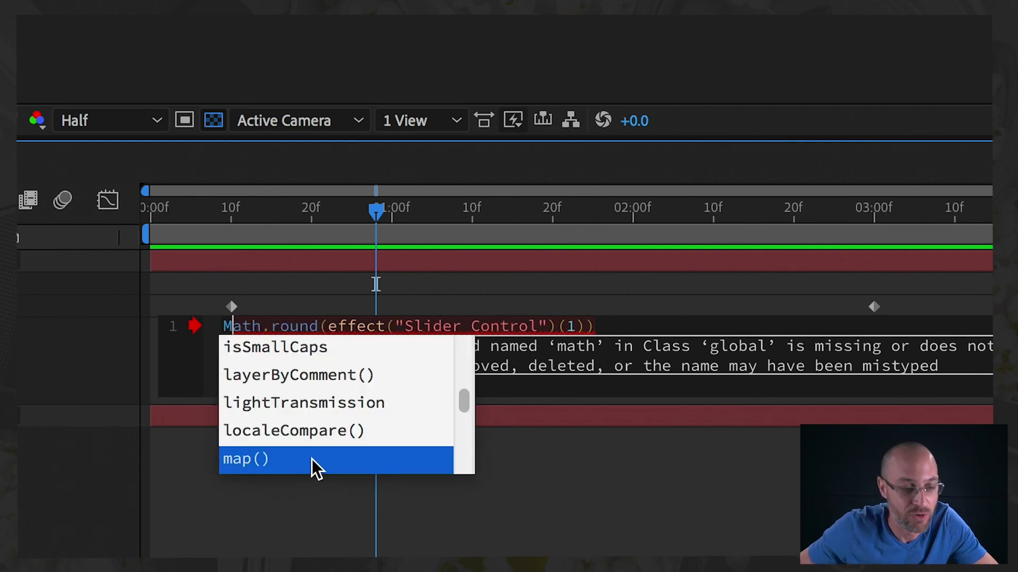
click(282, 510)
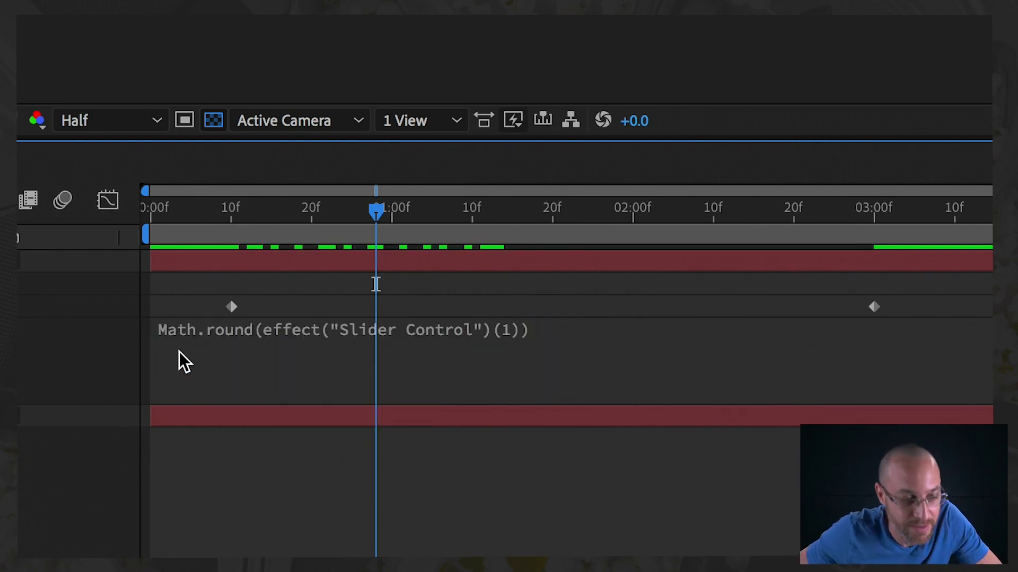
key(space)
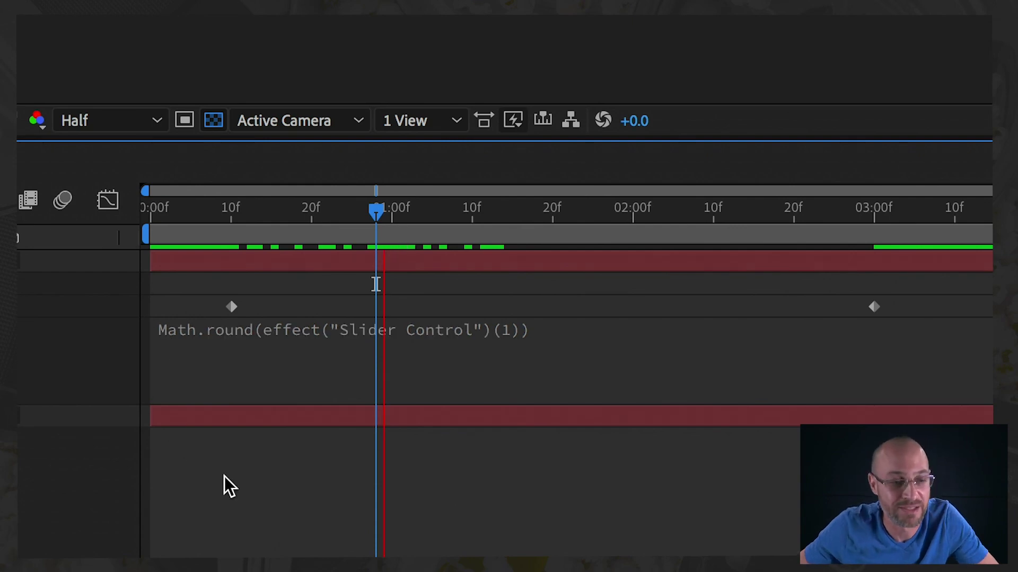